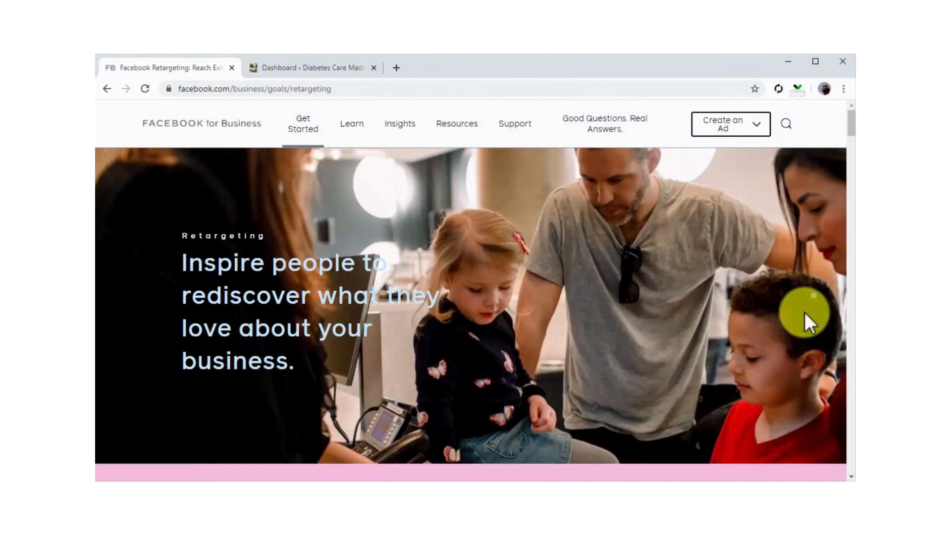
Read the retargeting page's overview of business benefits down to the Track Engagement section
{"action": "scroll", "coordinate": [805, 312], "scroll_direction": "down", "scroll_amount": 5}
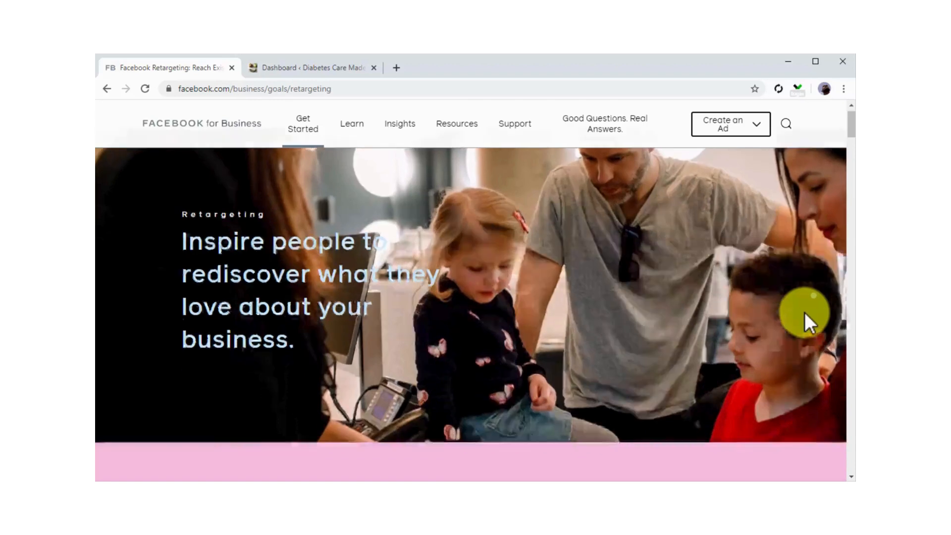
{"action": "scroll", "coordinate": [804, 312], "scroll_direction": "down", "scroll_amount": 1}
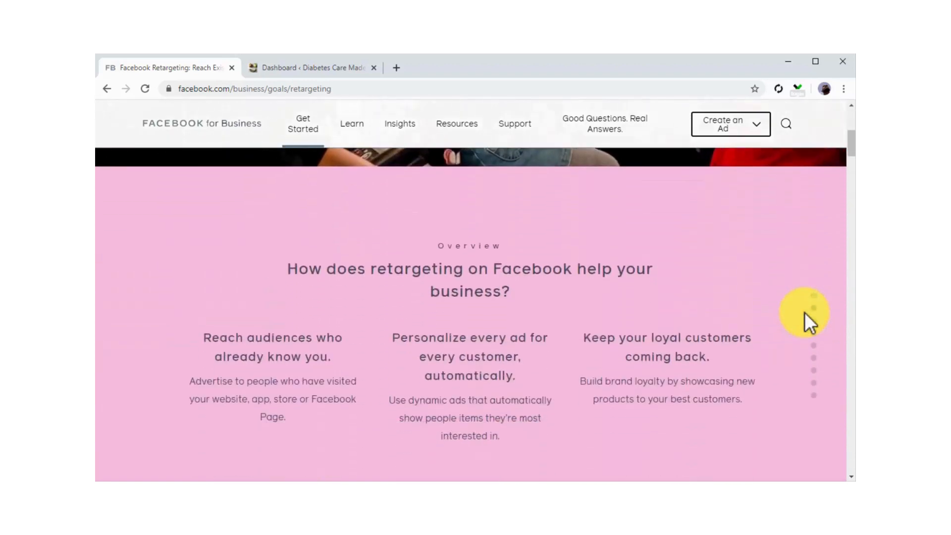
{"action": "scroll", "coordinate": [804, 312], "scroll_direction": "down", "scroll_amount": 1}
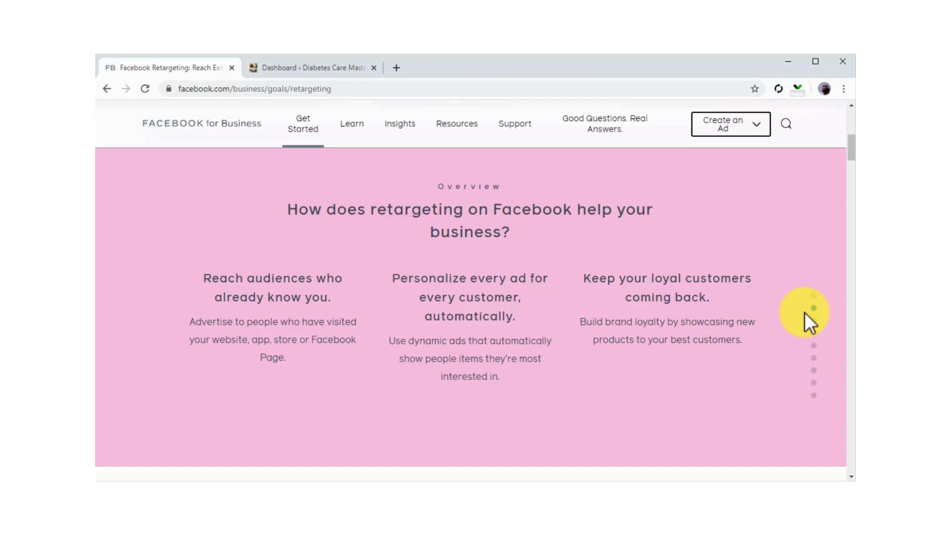
{"action": "scroll", "coordinate": [805, 312], "scroll_direction": "down", "scroll_amount": 4}
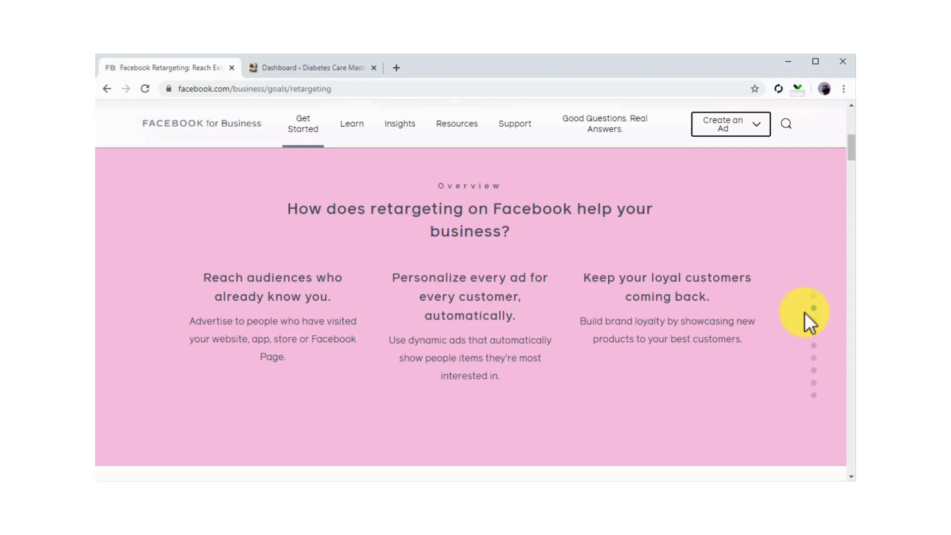
{"action": "scroll", "coordinate": [806, 317], "scroll_direction": "down", "scroll_amount": 2}
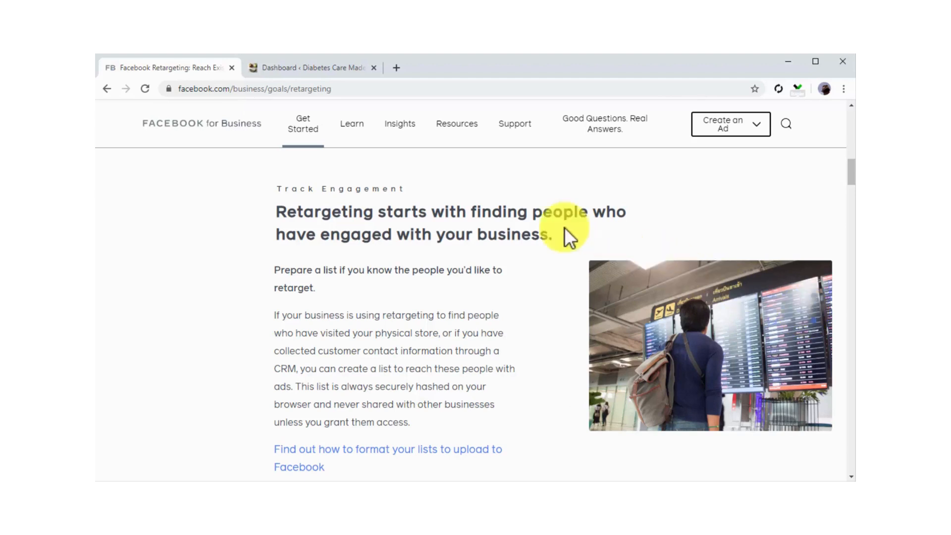
{"action": "left_click", "coordinate": [304, 90]}
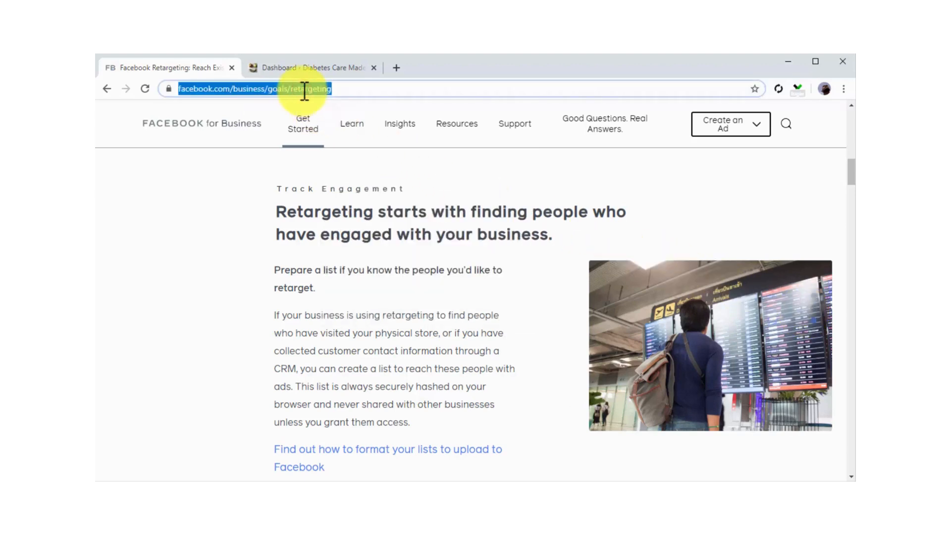
{"action": "type", "text": "https://www.facebook.com/adsmanager"}
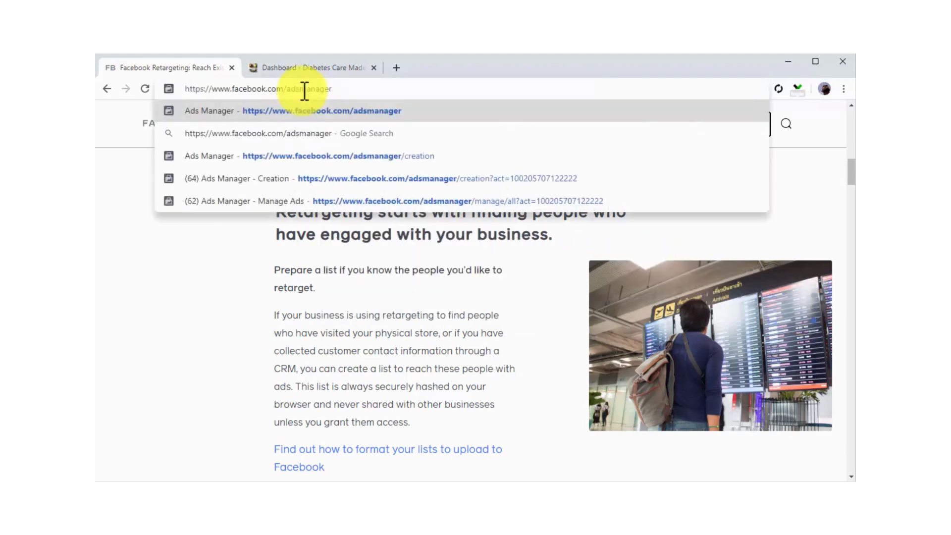
{"action": "key", "text": "Return"}
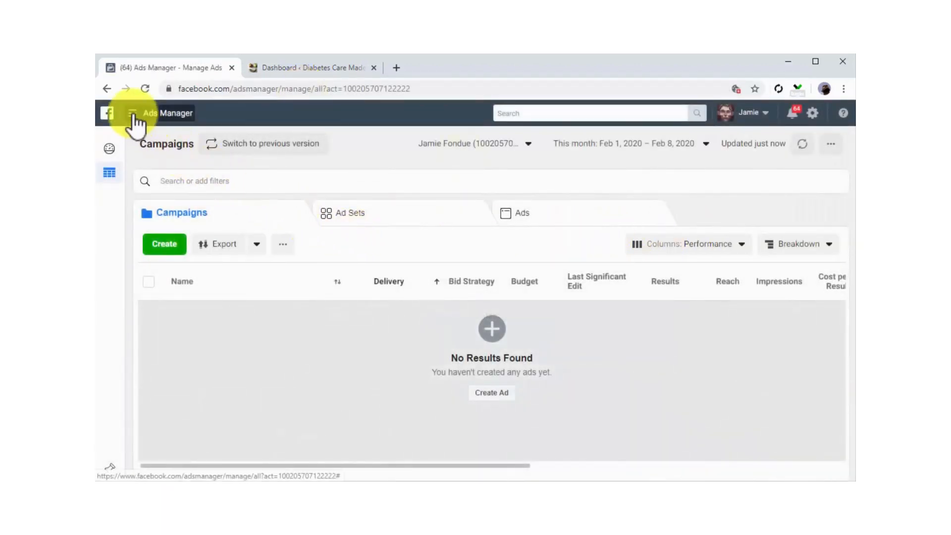
{"action": "left_click", "coordinate": [133, 115]}
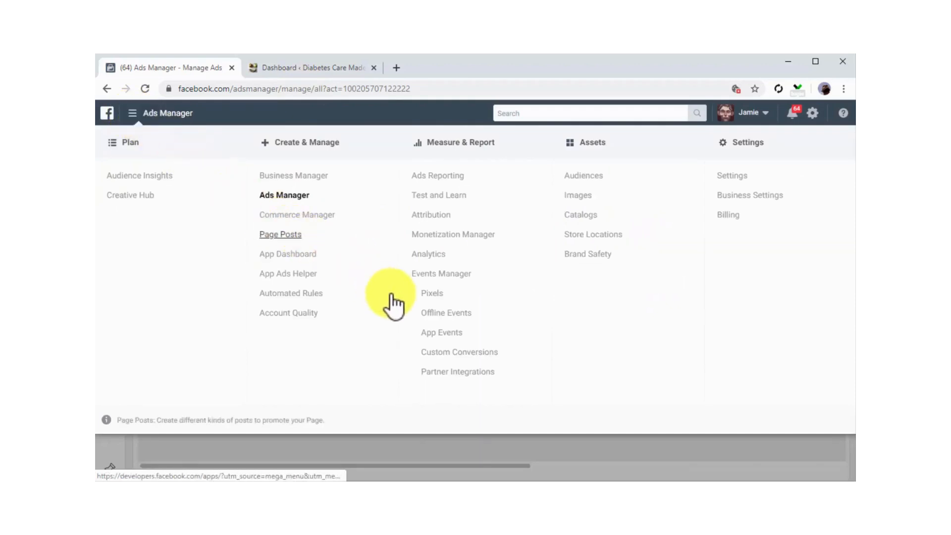
{"action": "left_click", "coordinate": [429, 295]}
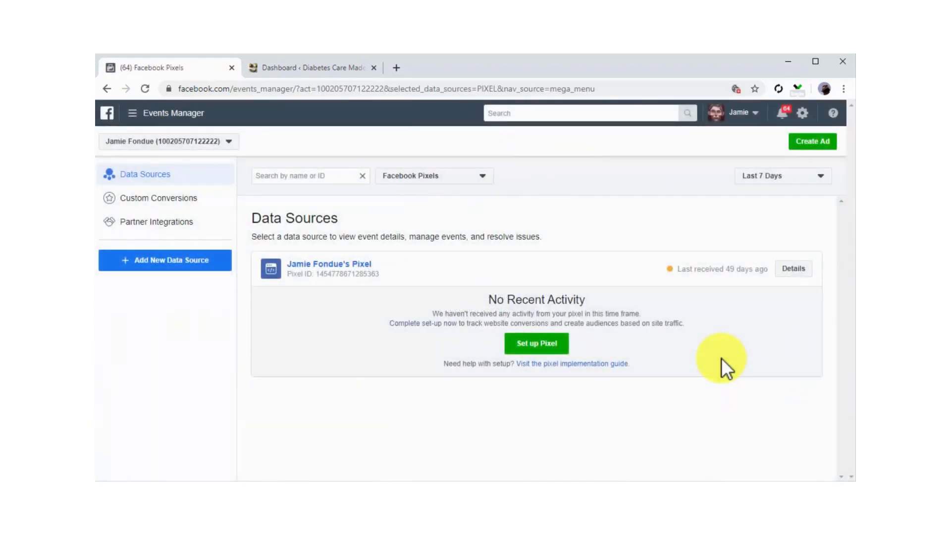
Start the pixel setup with manual installation on the website and copy the Facebook Pixel base code
{"action": "left_click", "coordinate": [559, 350]}
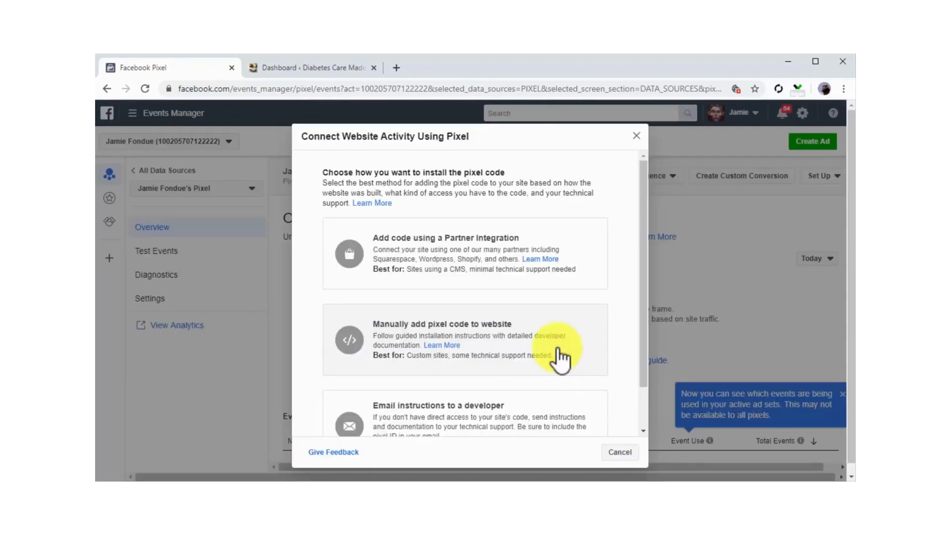
{"action": "left_click", "coordinate": [558, 348]}
{"action": "scroll", "coordinate": [557, 346], "scroll_direction": "down", "scroll_amount": 3}
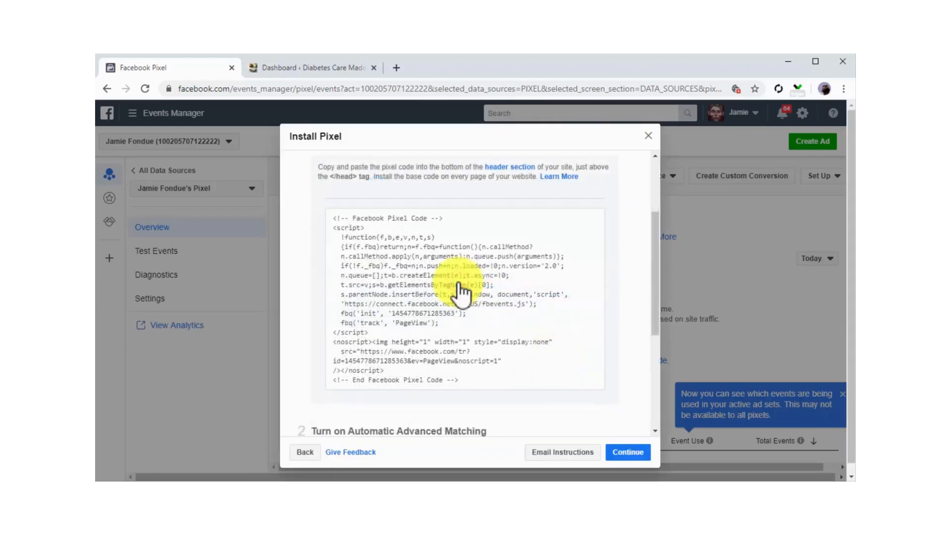
{"action": "left_click", "coordinate": [460, 291]}
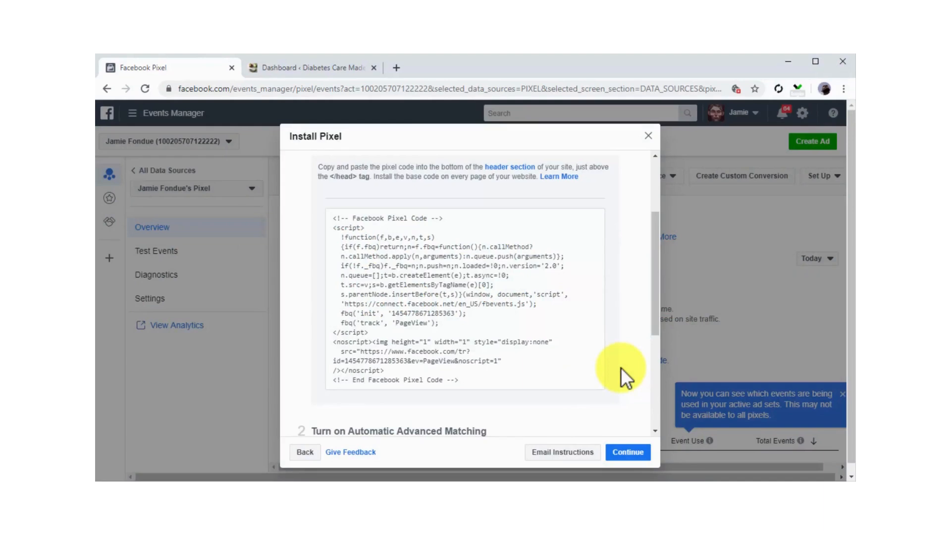
{"action": "left_click", "coordinate": [510, 282]}
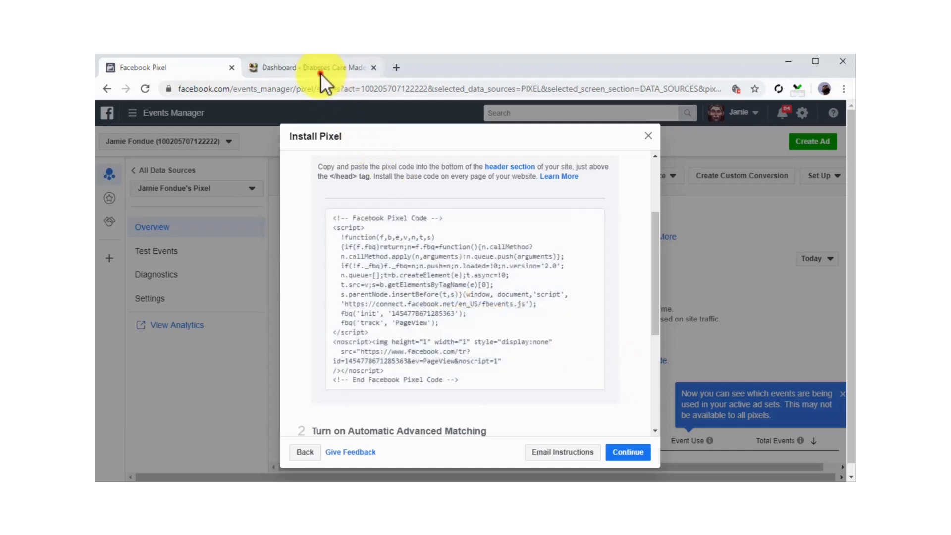
Switch to the WordPress dashboard and open the Twenty Sixteen Theme Header file (header.php) in the Theme Editor
{"action": "left_click", "coordinate": [320, 70]}
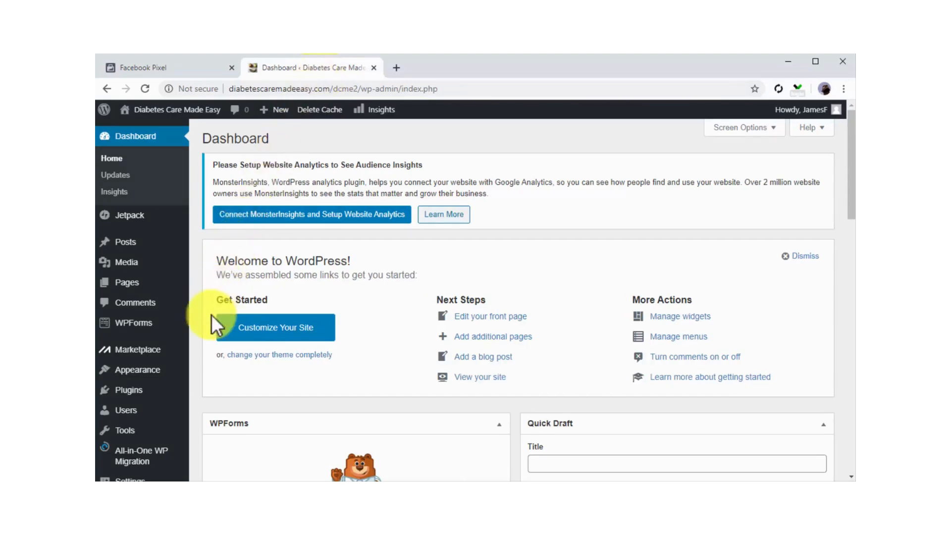
{"action": "mouse_move", "coordinate": [174, 371]}
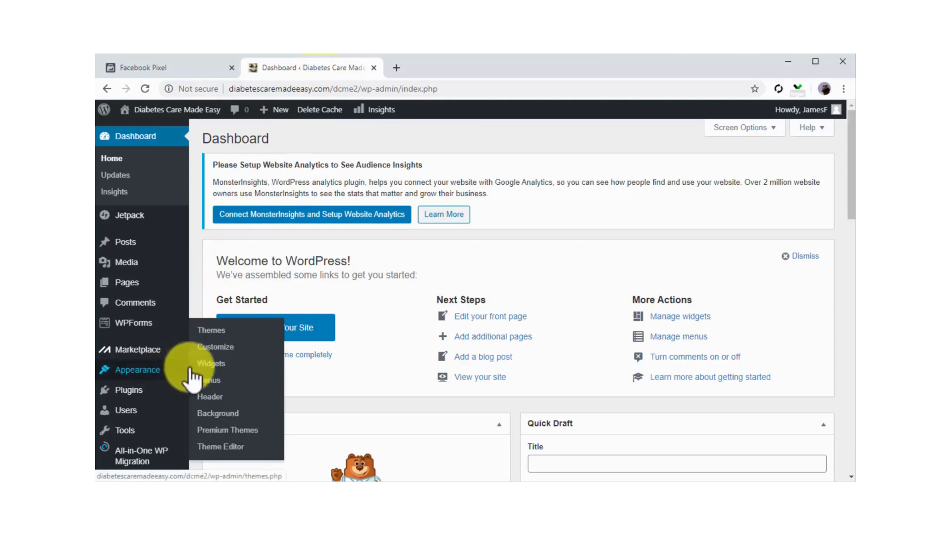
{"action": "left_click", "coordinate": [218, 449]}
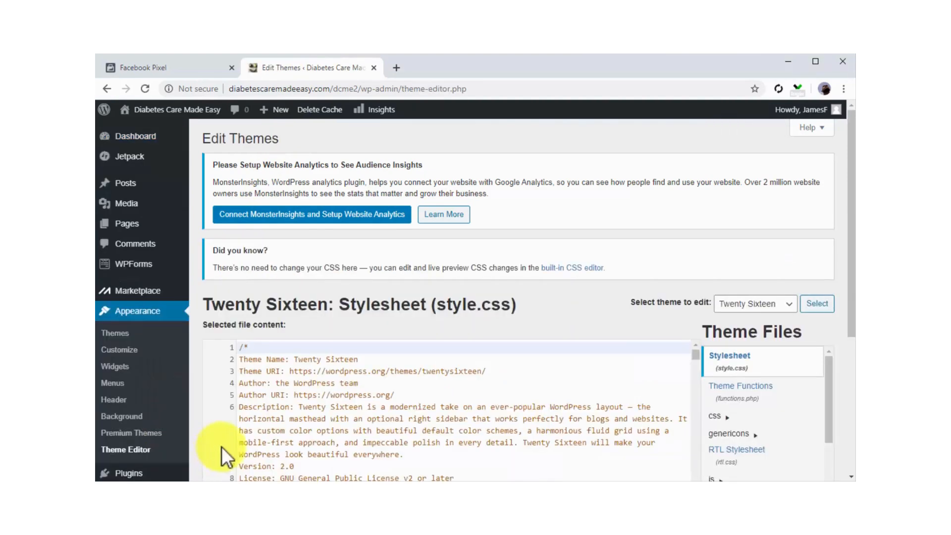
{"action": "scroll", "coordinate": [763, 411], "scroll_direction": "down", "scroll_amount": 1}
{"action": "scroll", "coordinate": [775, 405], "scroll_direction": "down", "scroll_amount": 5}
{"action": "left_click", "coordinate": [747, 435]}
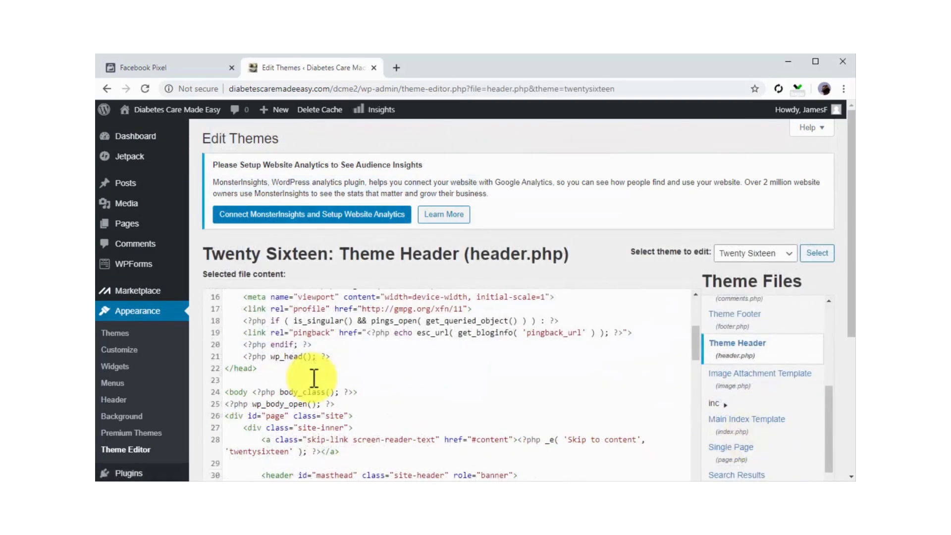
Paste the Facebook Pixel code on a new line after wp_head() and above the </head> tag, and update the file
{"action": "left_click", "coordinate": [334, 357]}
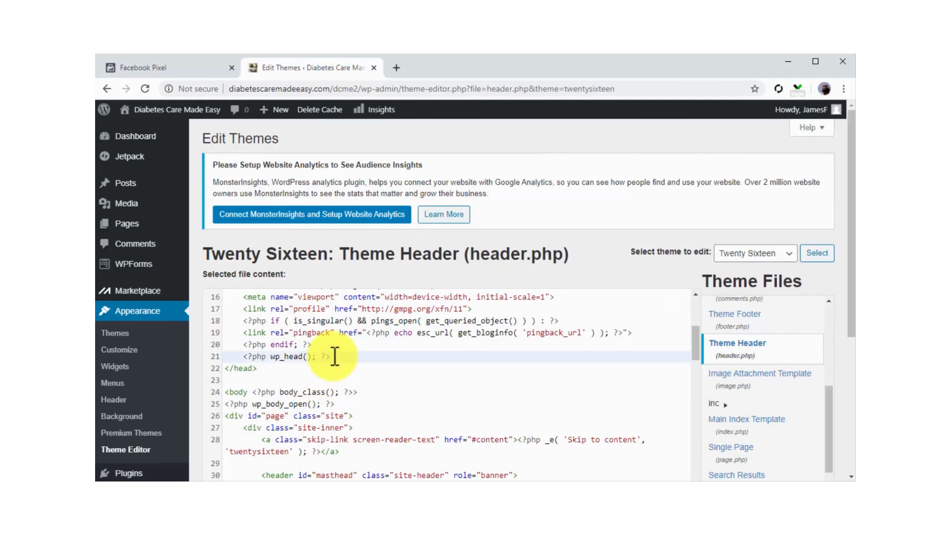
{"action": "key", "text": "Return"}
{"action": "key", "text": "ctrl+v"}
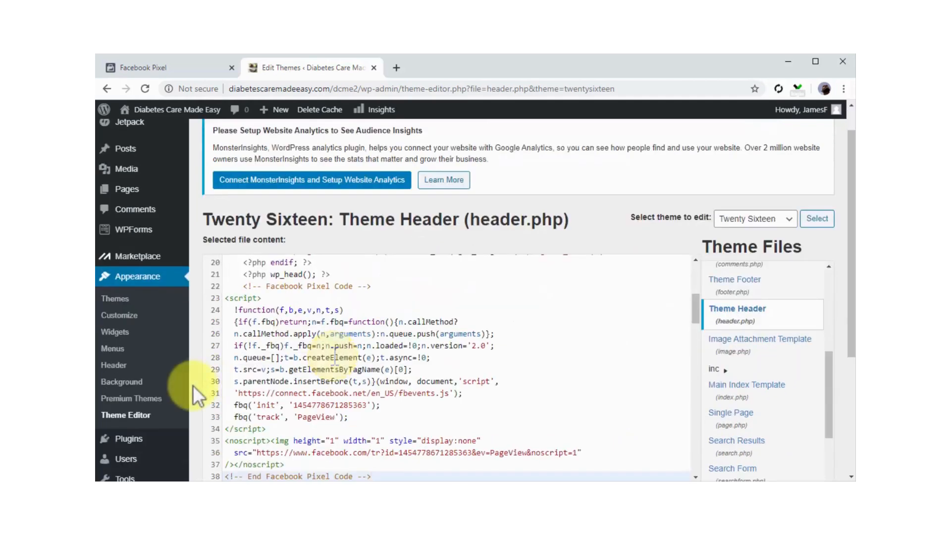
{"action": "scroll", "coordinate": [192, 385], "scroll_direction": "down", "scroll_amount": 3}
{"action": "left_click", "coordinate": [227, 405]}
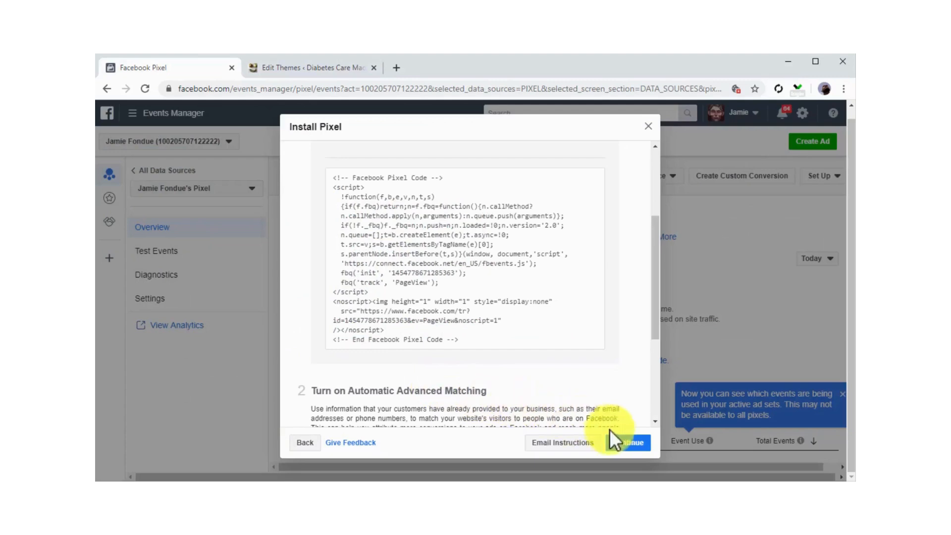
Continue the Facebook pixel setup to manually adding event code and expand the View Content event down to its code snippet
{"action": "left_click", "coordinate": [621, 444]}
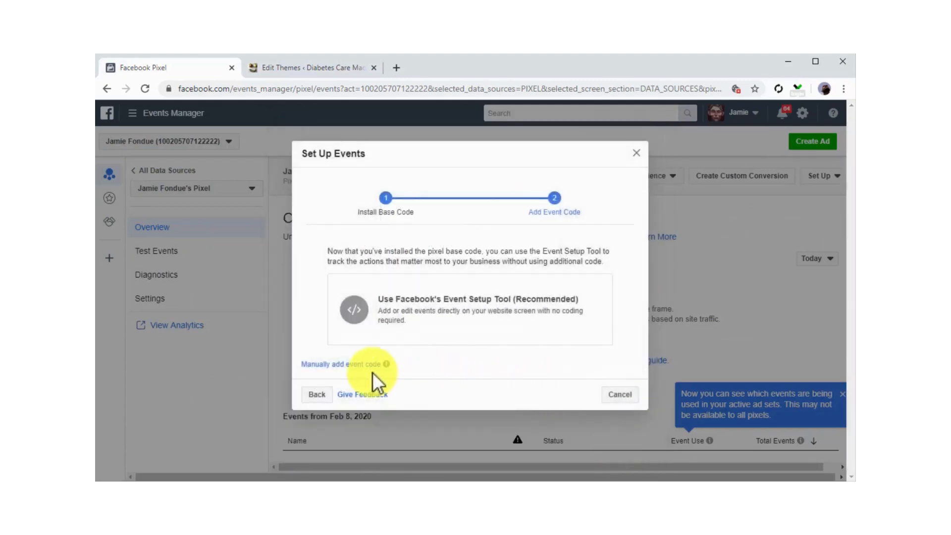
{"action": "left_click", "coordinate": [355, 364]}
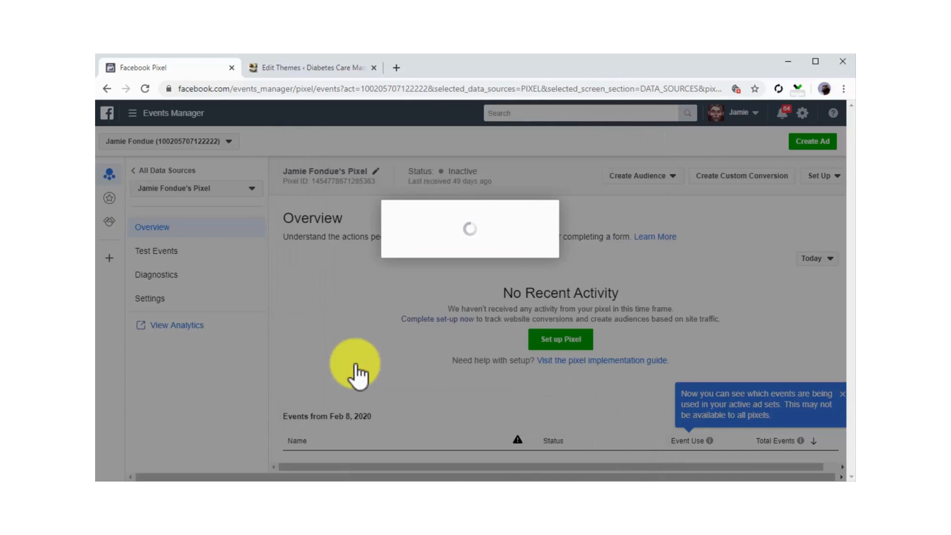
{"action": "left_click", "coordinate": [604, 353]}
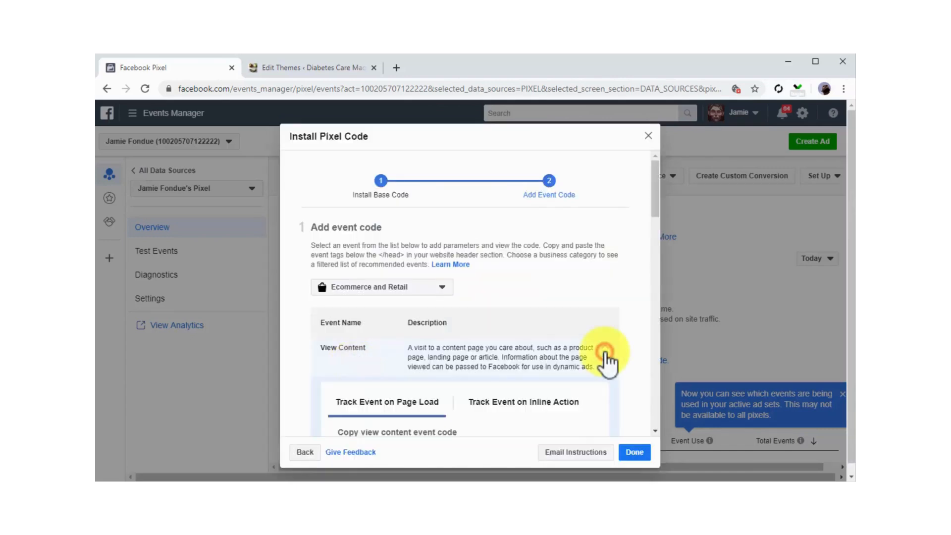
{"action": "scroll", "coordinate": [595, 378], "scroll_direction": "down", "scroll_amount": 5}
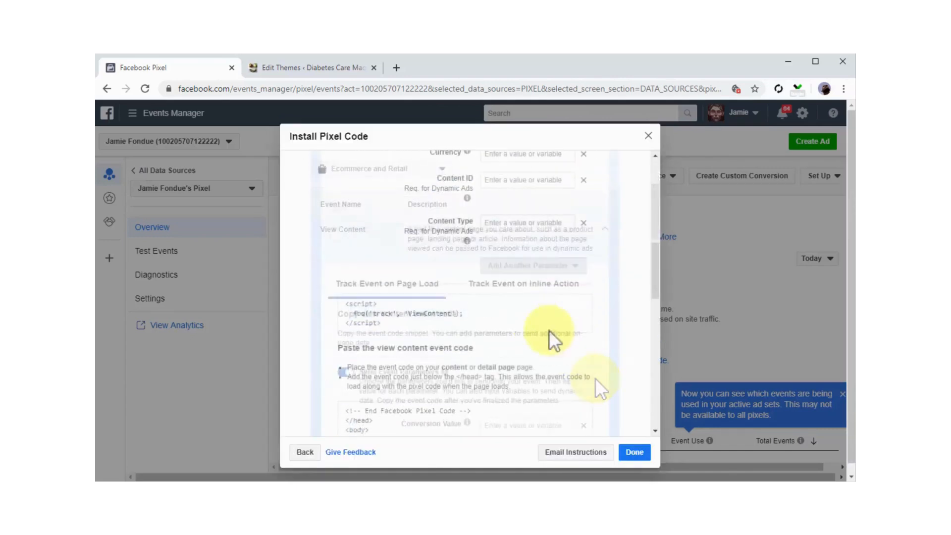
Copy the ViewContent event code, paste it just below the </head> tag in header.php, and update the file
{"action": "left_click", "coordinate": [533, 323]}
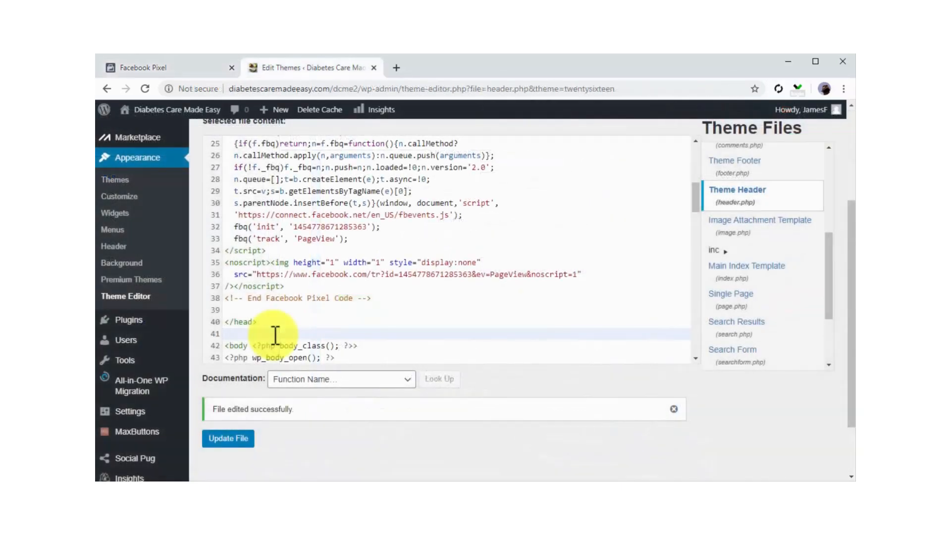
{"action": "key", "text": "ctrl+v"}
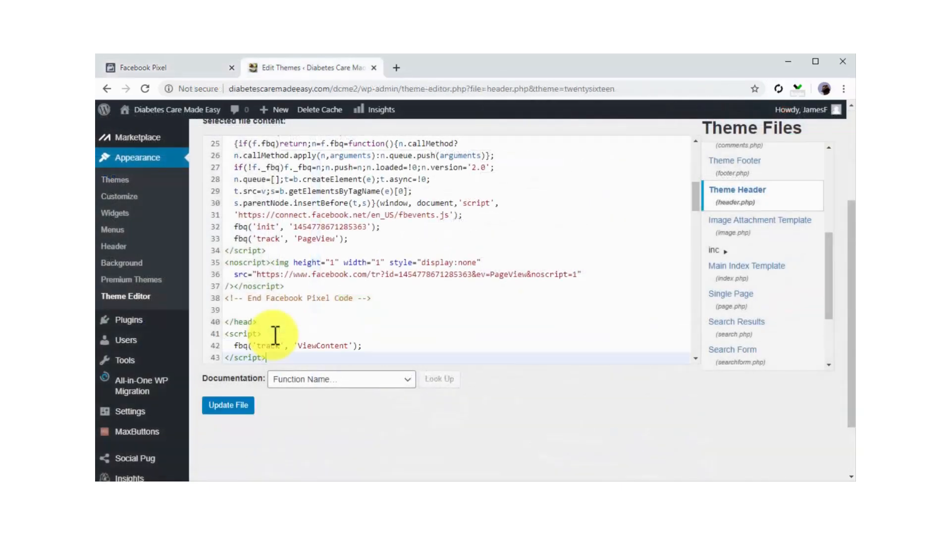
{"action": "left_click", "coordinate": [231, 405]}
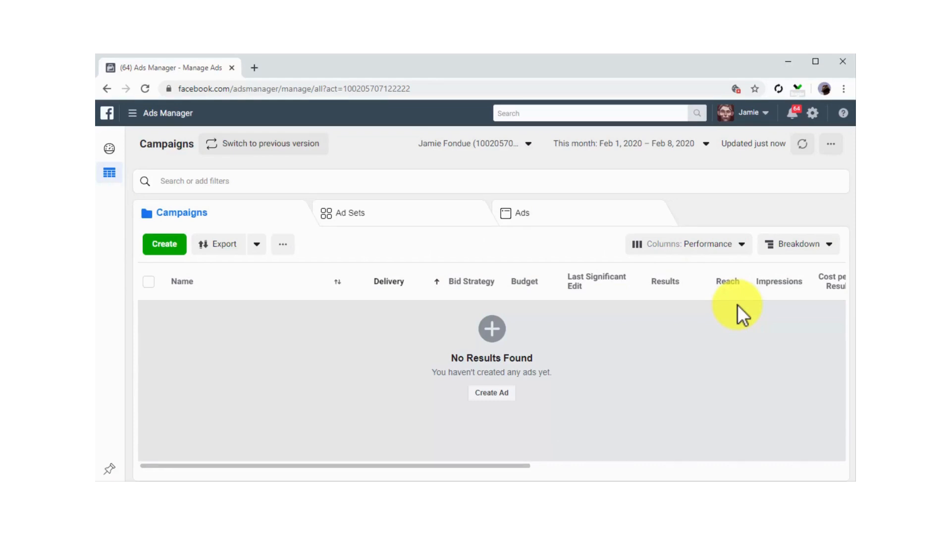
Create an ad campaign with the Conversions objective, named FB Remarketing Campaign, and complete the ad account setup with its offered settings
{"action": "left_click", "coordinate": [498, 393]}
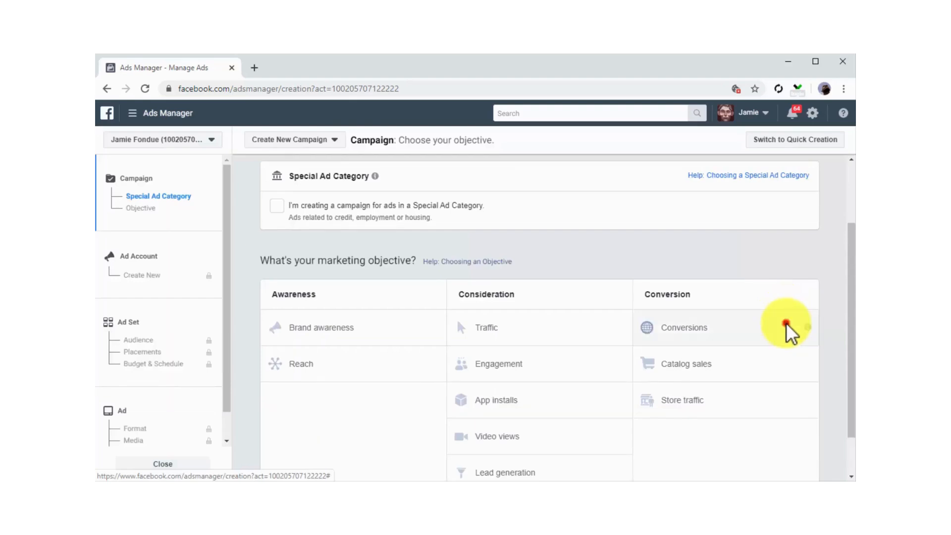
{"action": "left_click", "coordinate": [792, 333]}
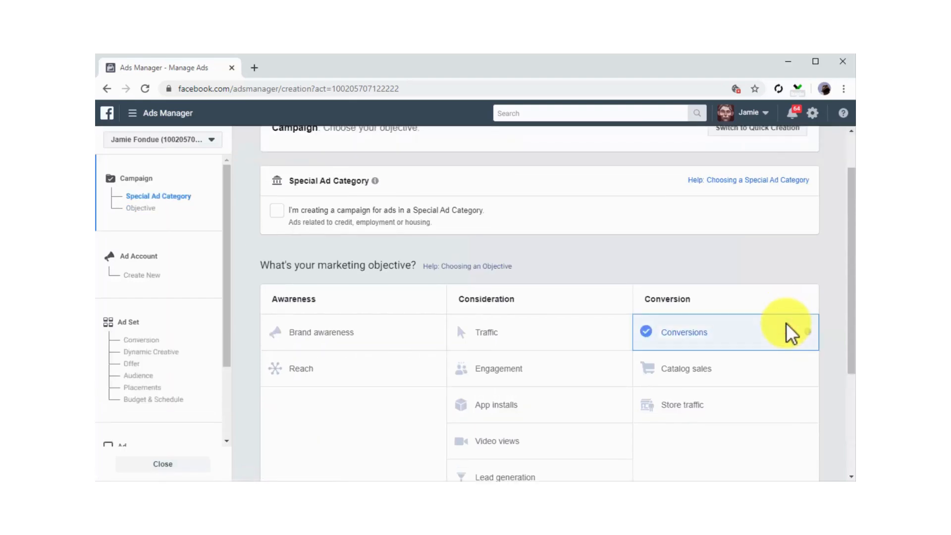
{"action": "scroll", "coordinate": [783, 326], "scroll_direction": "down", "scroll_amount": 1}
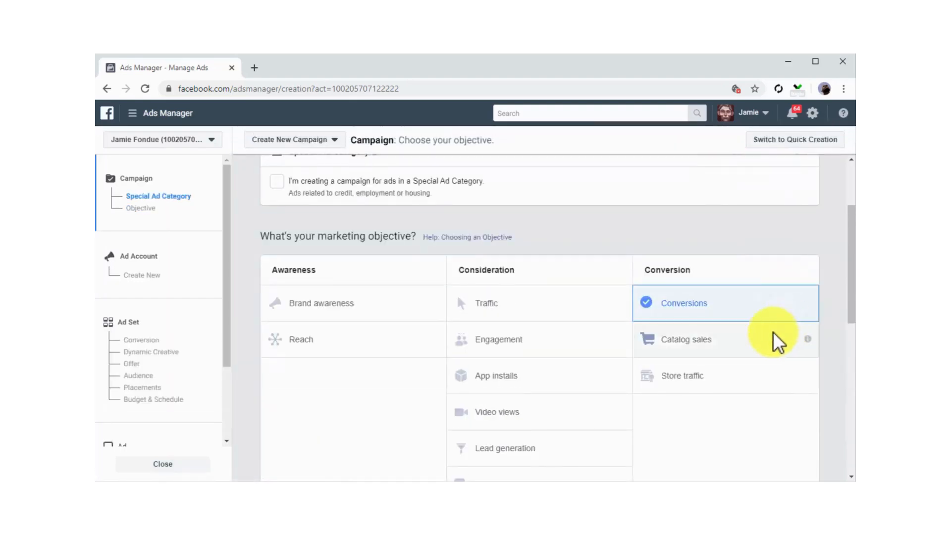
{"action": "left_click", "coordinate": [564, 388]}
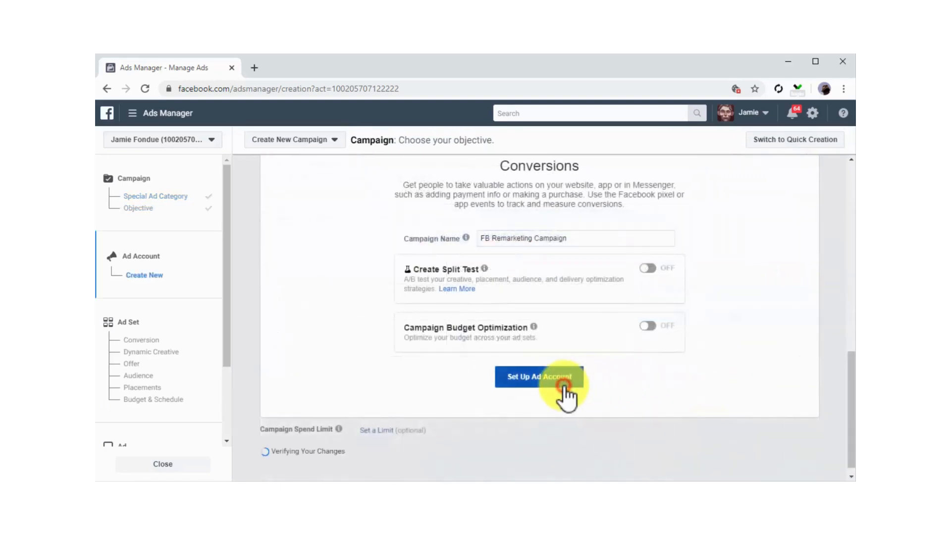
{"action": "left_click", "coordinate": [781, 434]}
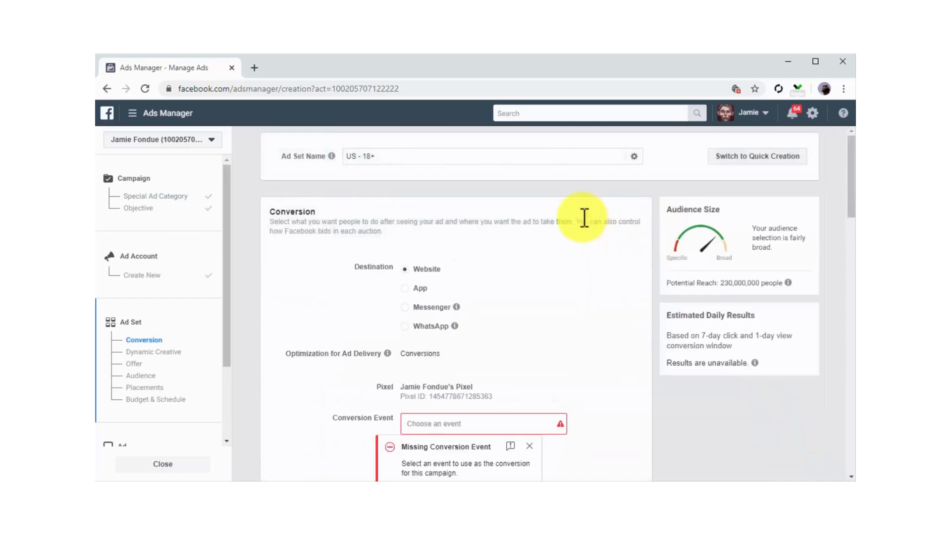
Rename the ad set as FB Remarketing Ad Set
{"action": "left_click", "coordinate": [430, 159]}
{"action": "key", "text": "BackSpace"}
{"action": "key", "text": "BackSpace"}
{"action": "key", "text": "BackSpace"}
{"action": "key", "text": "BackSpace"}
{"action": "key", "text": "BackSpace"}
{"action": "key", "text": "BackSpace"}
{"action": "key", "text": "BackSpace"}
{"action": "key", "text": "BackSpace"}
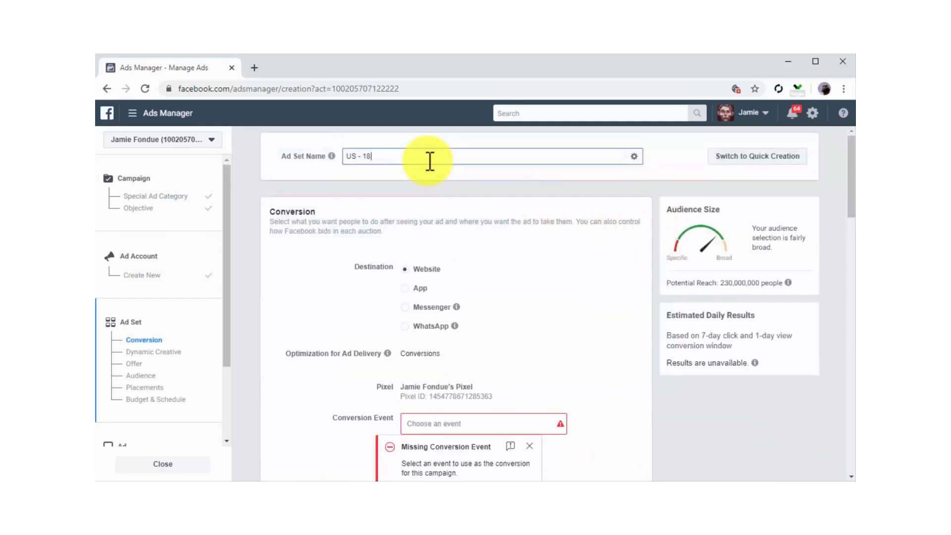
{"action": "type", "text": "FB Remarketing Ad Set"}
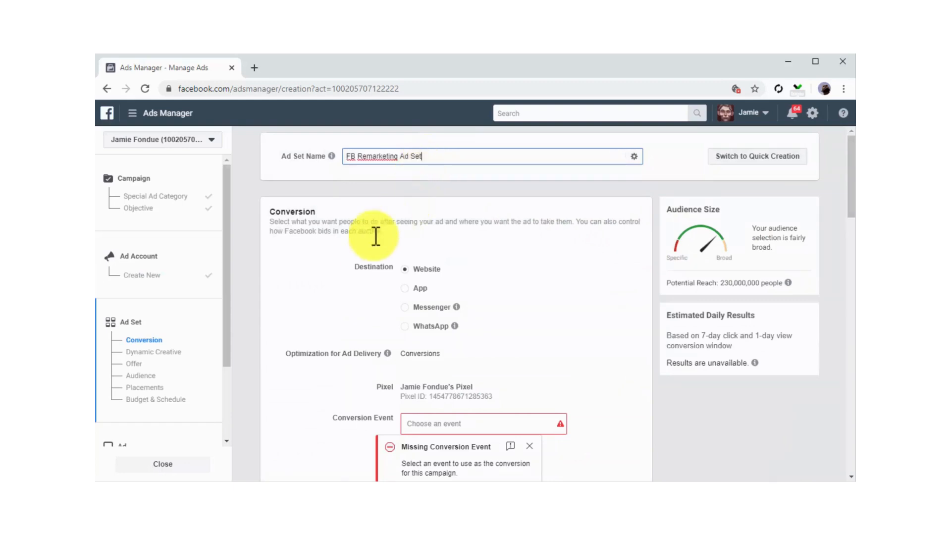
Choose View Content as the conversion event for the ad set
{"action": "scroll", "coordinate": [376, 242], "scroll_direction": "down", "scroll_amount": 1}
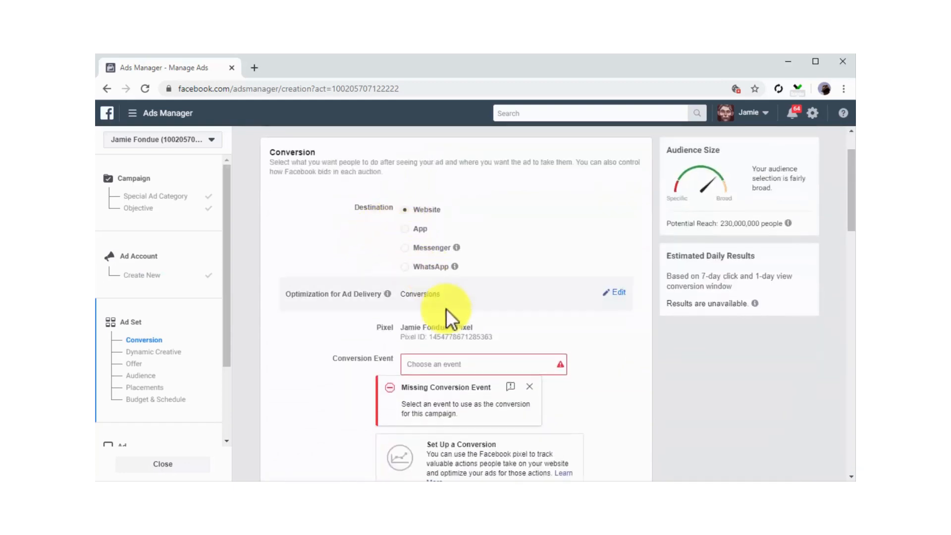
{"action": "left_click", "coordinate": [479, 360]}
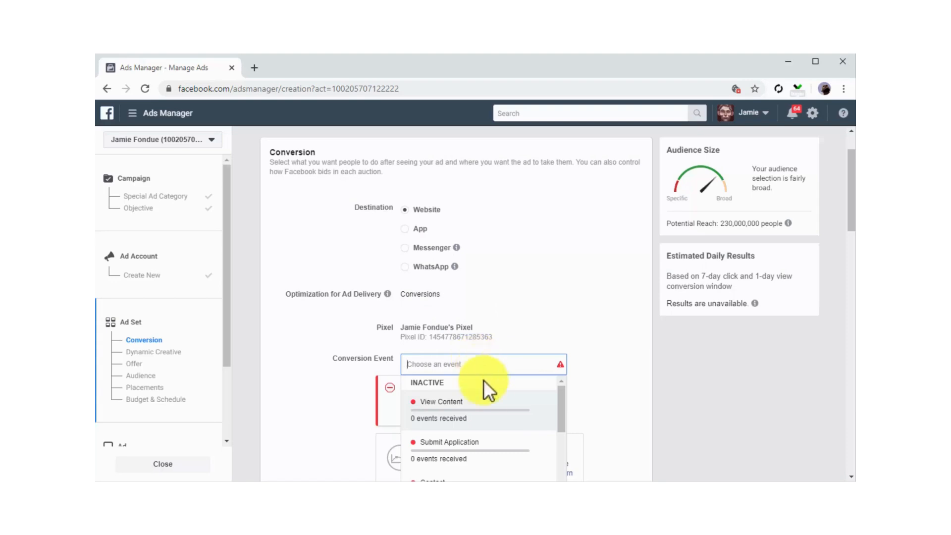
{"action": "left_click", "coordinate": [490, 411]}
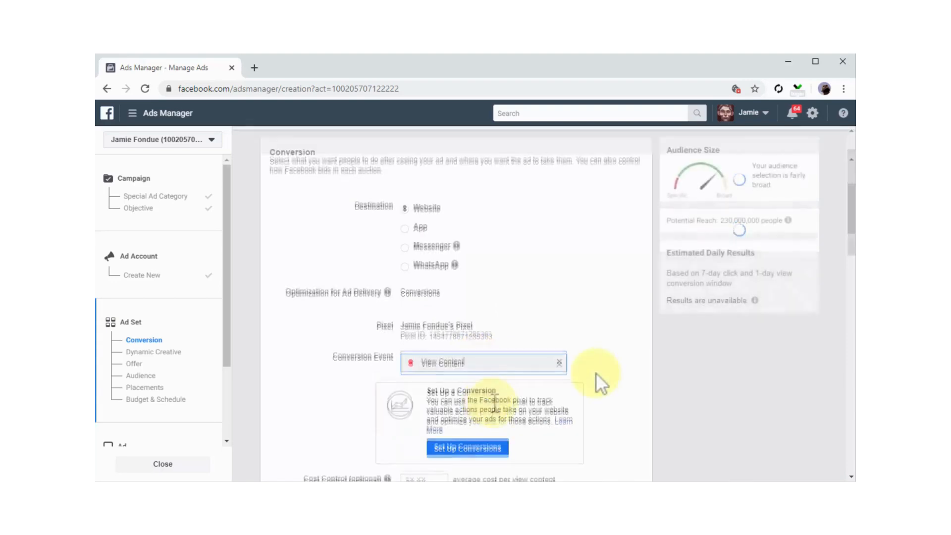
Edit the audience locations to include Canada alongside United States
{"action": "scroll", "coordinate": [599, 382], "scroll_direction": "down", "scroll_amount": 2}
{"action": "scroll", "coordinate": [596, 373], "scroll_direction": "down", "scroll_amount": 1}
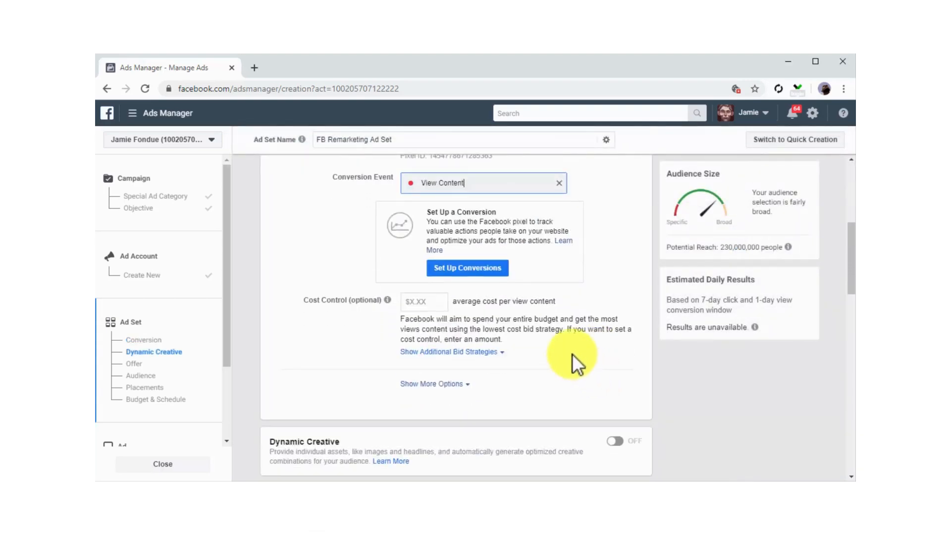
{"action": "scroll", "coordinate": [540, 361], "scroll_direction": "down", "scroll_amount": 5}
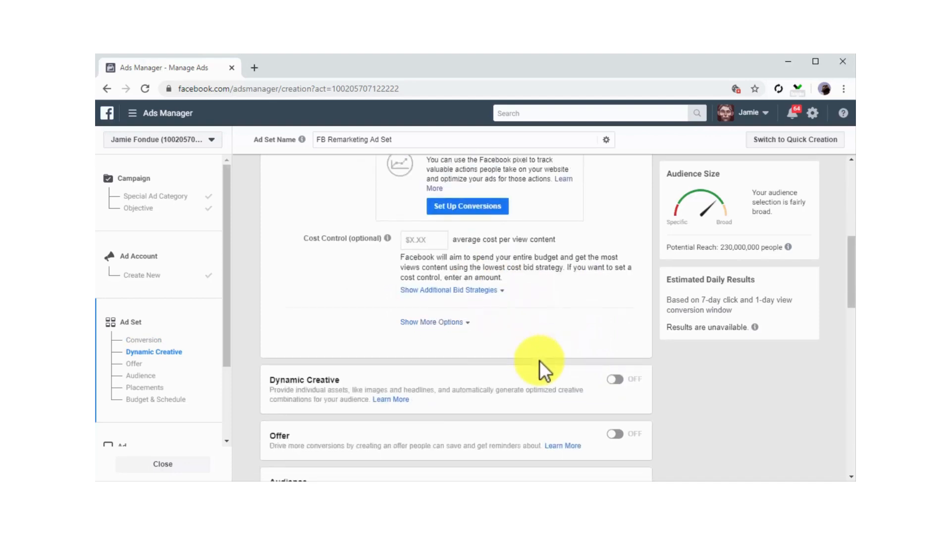
{"action": "scroll", "coordinate": [540, 361], "scroll_direction": "down", "scroll_amount": 1}
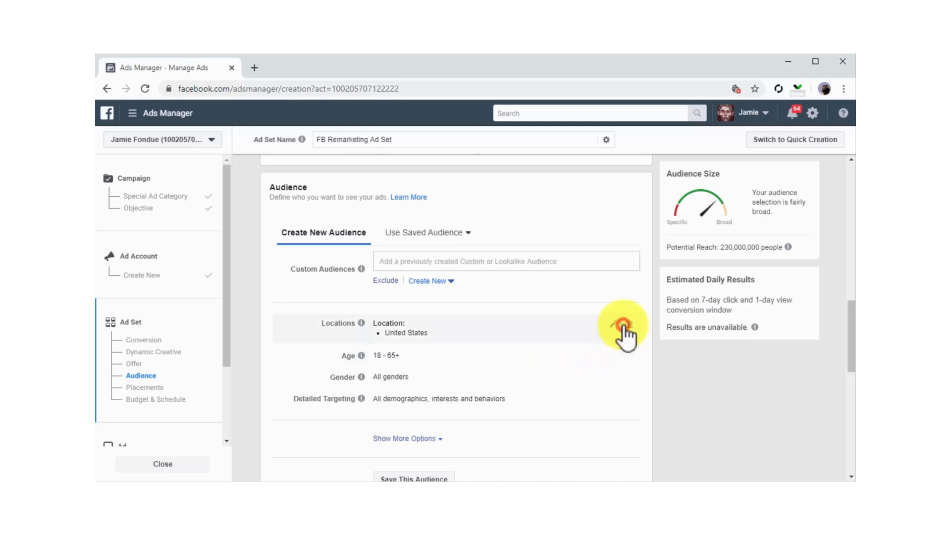
{"action": "left_click", "coordinate": [622, 327]}
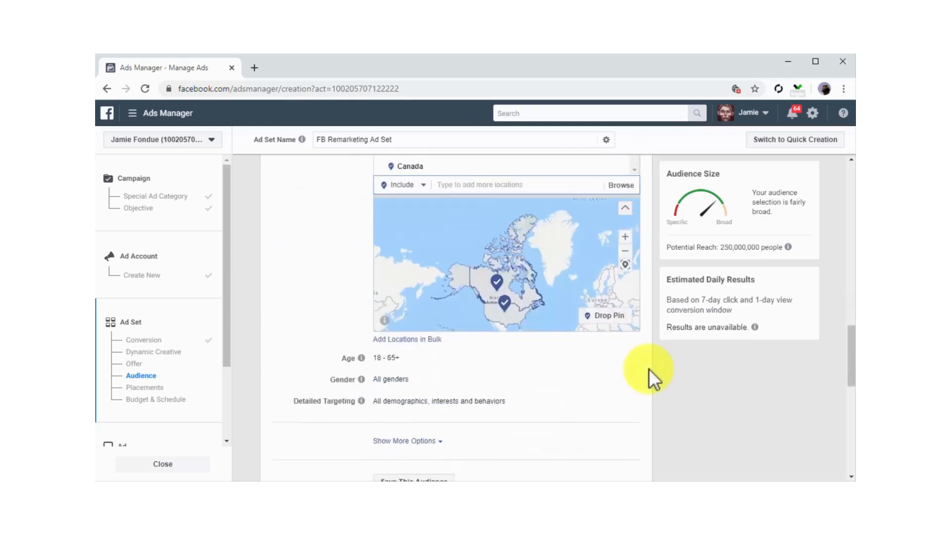
Set the audience age range to 24–55 for all genders and open the detailed targeting for editing
{"action": "scroll", "coordinate": [649, 369], "scroll_direction": "down", "scroll_amount": 1}
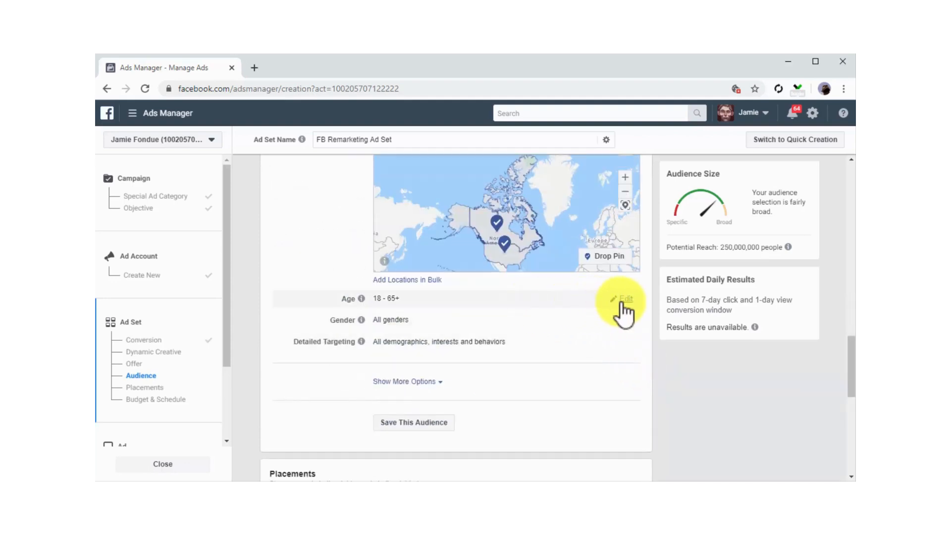
{"action": "left_click", "coordinate": [614, 305]}
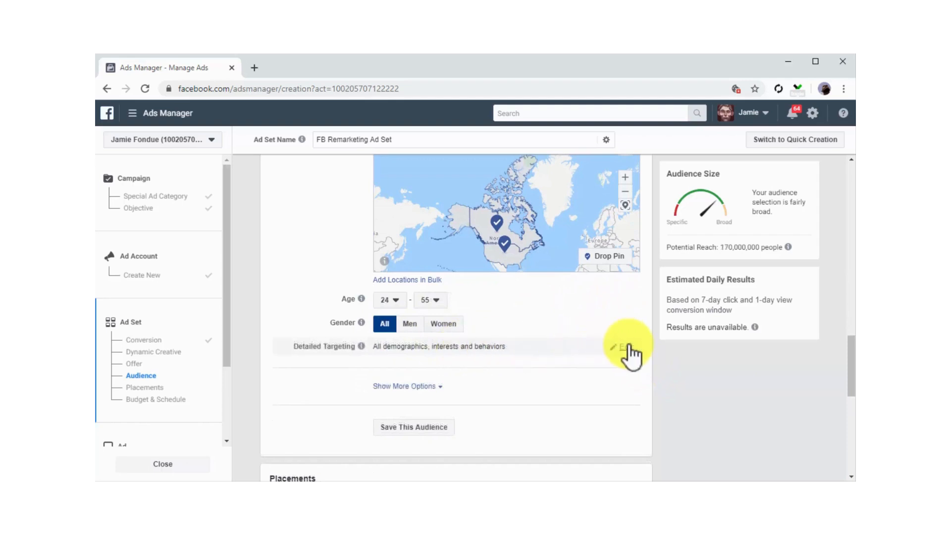
{"action": "left_click", "coordinate": [625, 347]}
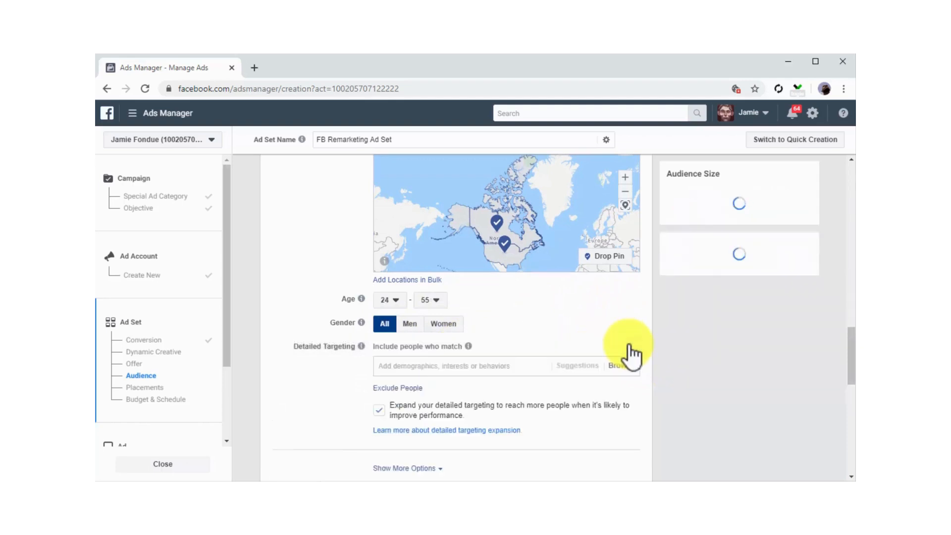
{"action": "left_click", "coordinate": [525, 367]}
Keep automatic placements, set the ad set's daily budget to $25.00, and continue to the ad setup
{"action": "scroll", "coordinate": [323, 424], "scroll_direction": "down", "scroll_amount": 4}
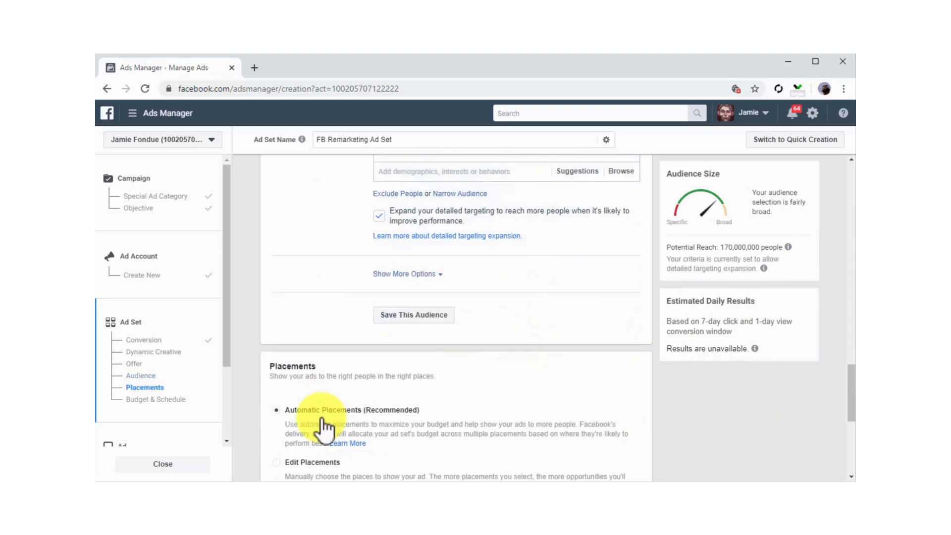
{"action": "scroll", "coordinate": [321, 417], "scroll_direction": "down", "scroll_amount": 4}
{"action": "scroll", "coordinate": [321, 418], "scroll_direction": "down", "scroll_amount": 1}
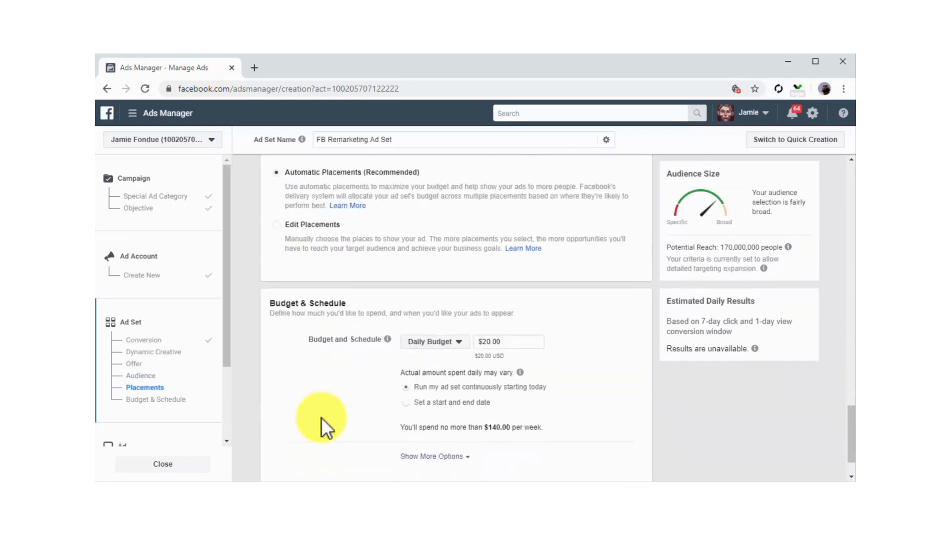
{"action": "left_click", "coordinate": [436, 342]}
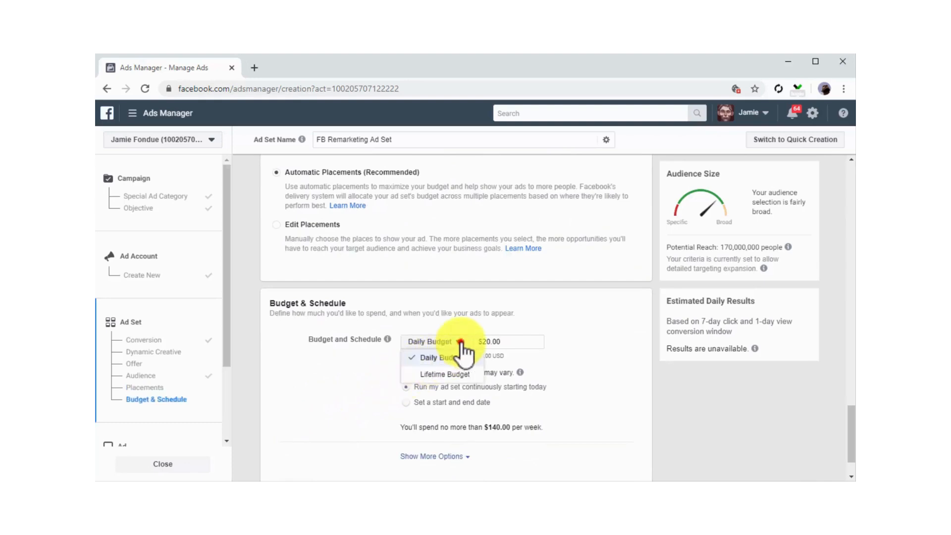
{"action": "left_click", "coordinate": [454, 357]}
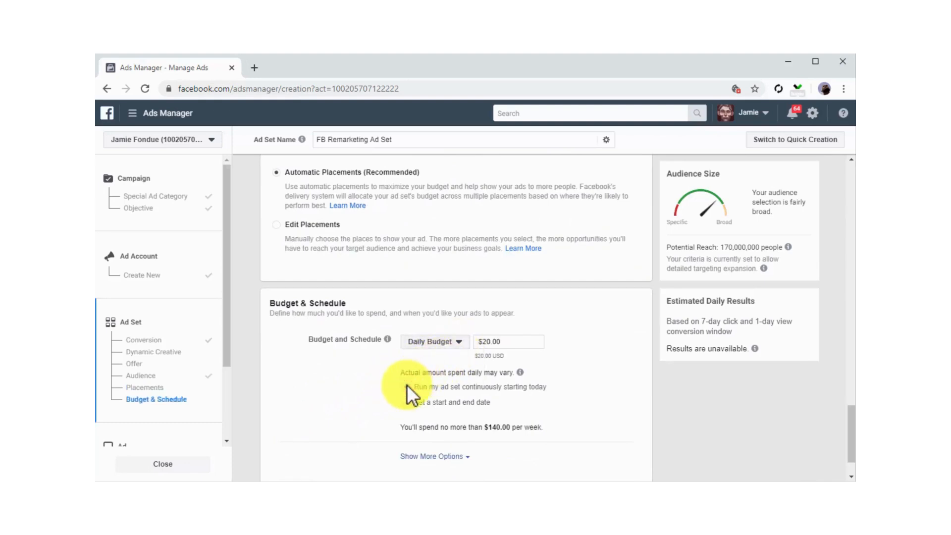
{"action": "left_click", "coordinate": [528, 342]}
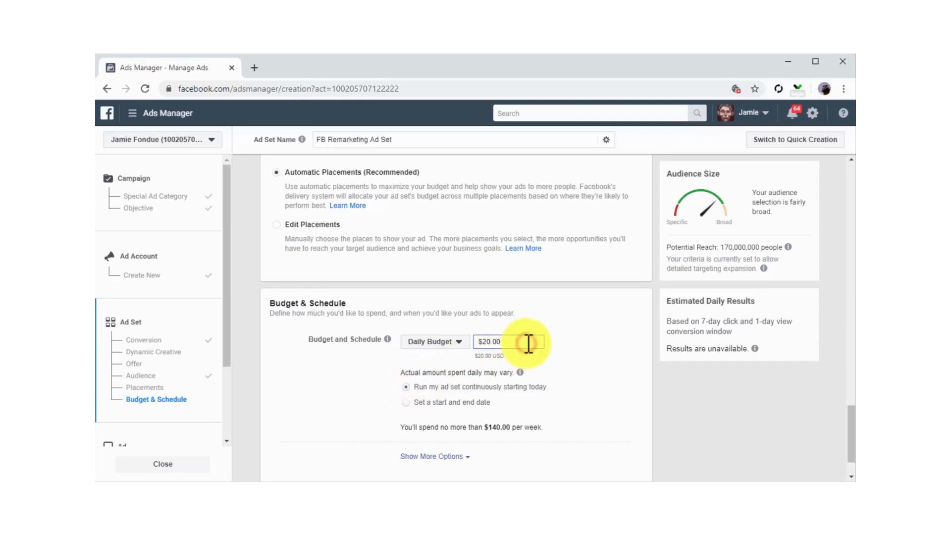
{"action": "key", "text": "Delete"}
{"action": "type", "text": "5"}
{"action": "scroll", "coordinate": [570, 387], "scroll_direction": "down", "scroll_amount": 1}
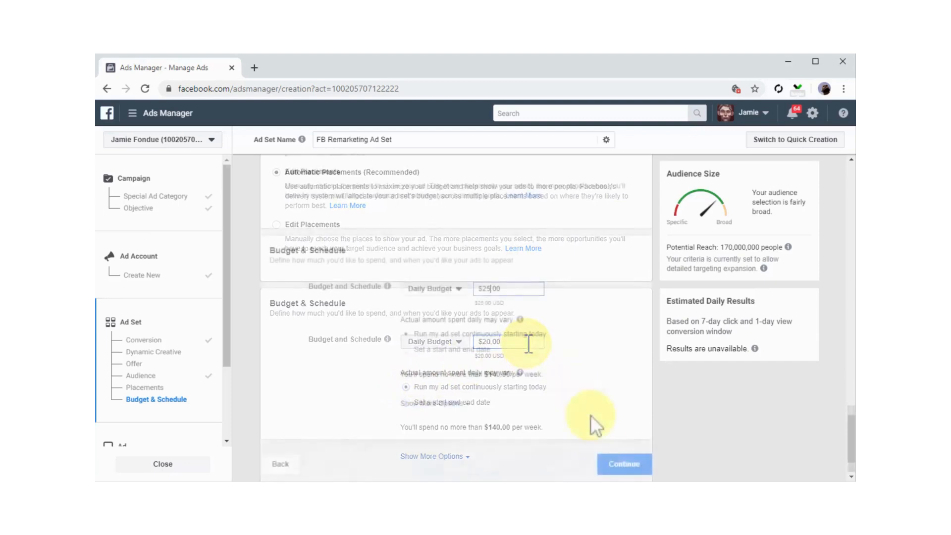
{"action": "left_click", "coordinate": [617, 473]}
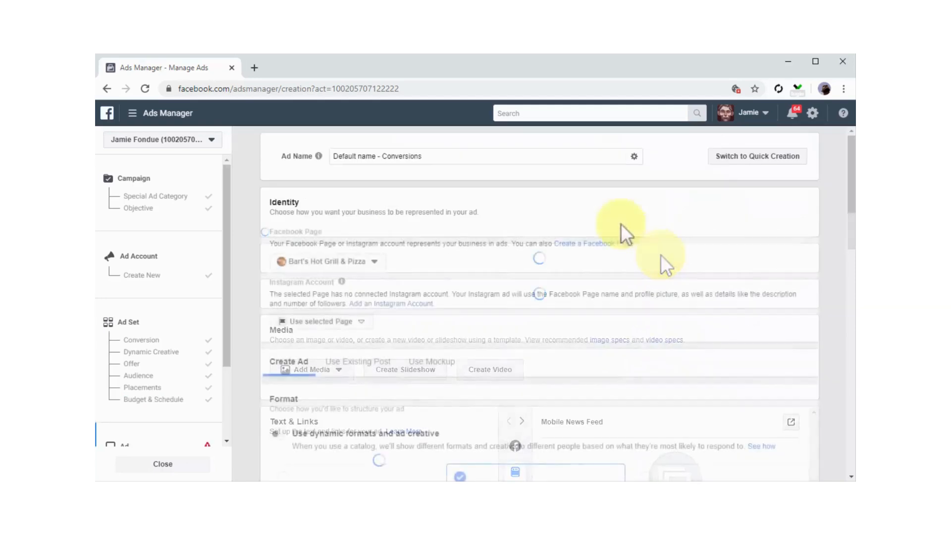
Rename the ad as FB Remarketing Ad
{"action": "left_click", "coordinate": [511, 157]}
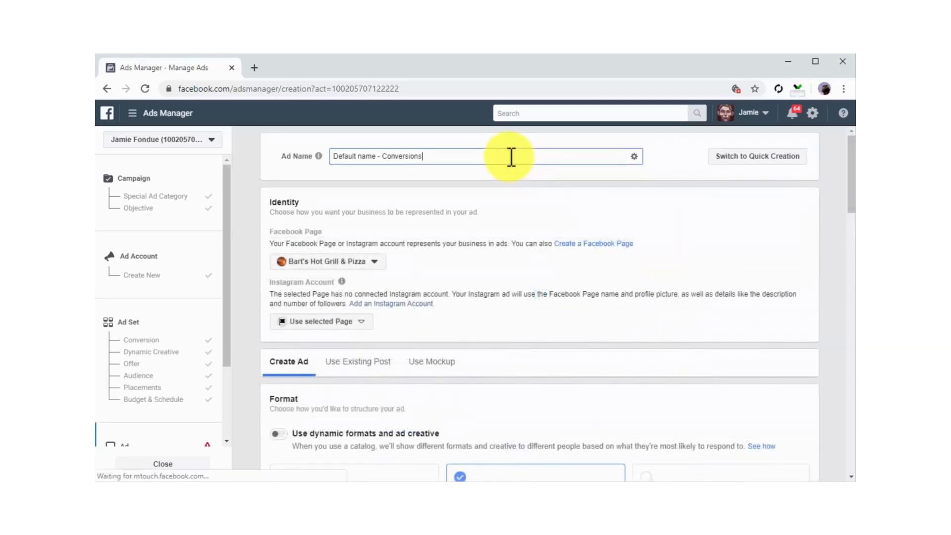
{"action": "key", "text": "BackSpace"}
{"action": "key", "text": "BackSpace"}
{"action": "key", "text": "BackSpace"}
{"action": "key", "text": "BackSpace"}
{"action": "key", "text": "BackSpace"}
{"action": "key", "text": "BackSpace"}
{"action": "key", "text": "BackSpace"}
{"action": "key", "text": "BackSpace"}
{"action": "type", "text": "FB Remarketing Ad"}
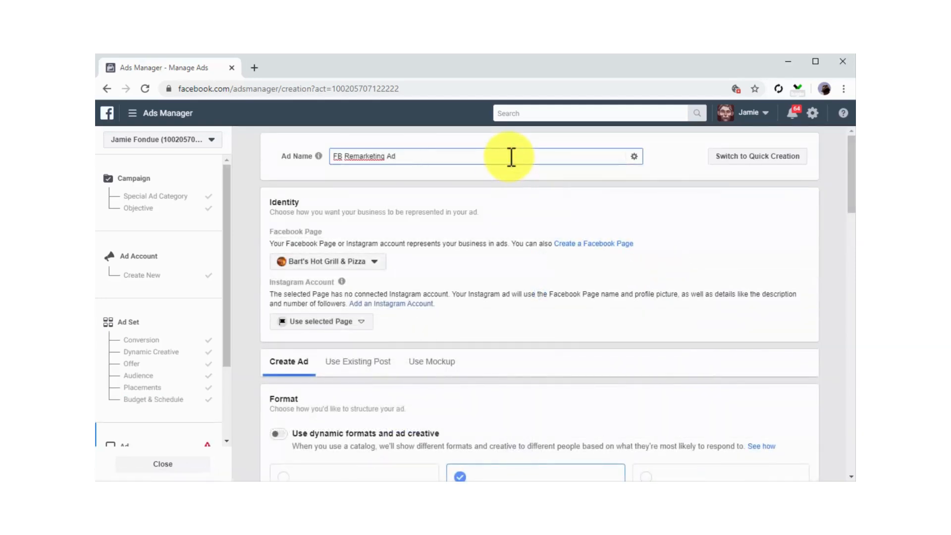
Choose Diabetes Care Made Easy 2.0 from the personal pages as the ad's Facebook Page
{"action": "left_click", "coordinate": [367, 265]}
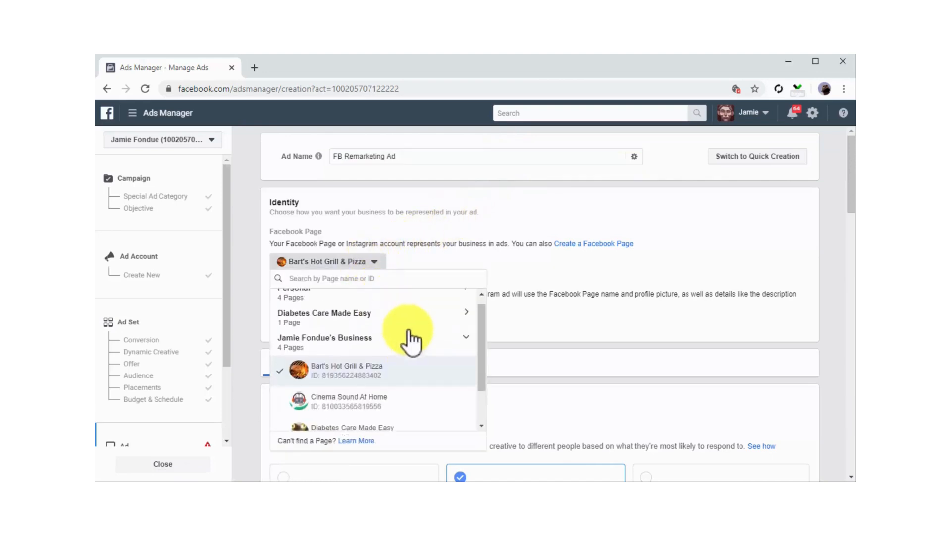
{"action": "scroll", "coordinate": [391, 327], "scroll_direction": "up", "scroll_amount": 3}
{"action": "left_click", "coordinate": [367, 302]}
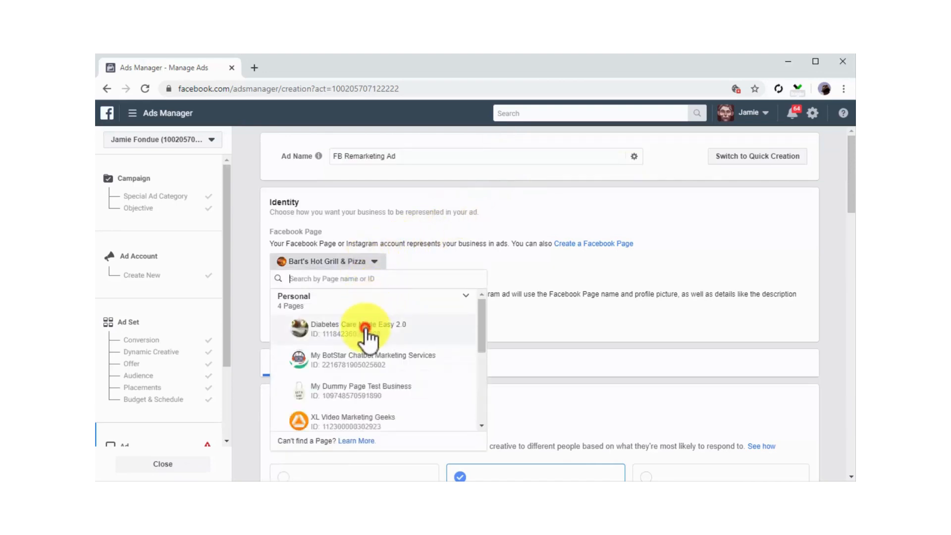
{"action": "left_click", "coordinate": [366, 328]}
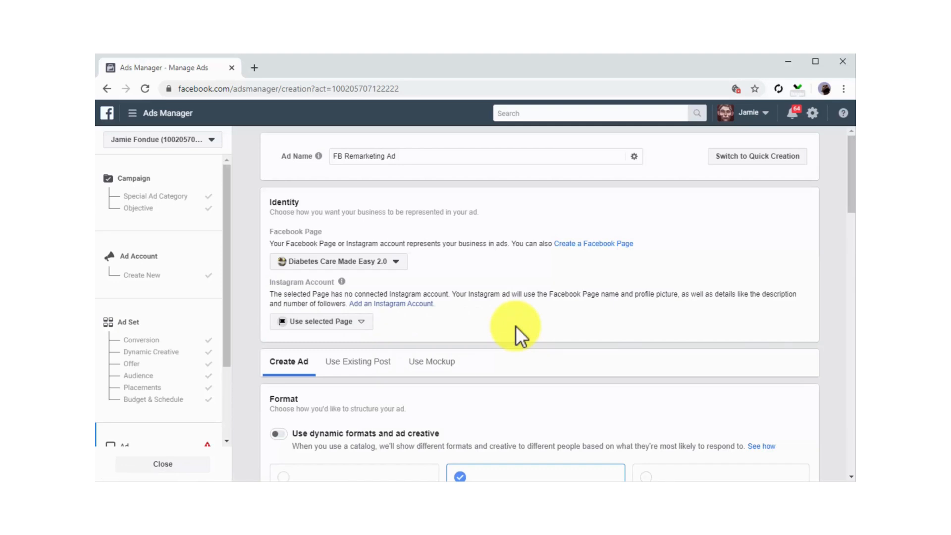
Use the page's existing post "is Aloe Vera the next Super Juice?" as the ad creative
{"action": "left_click", "coordinate": [379, 369]}
{"action": "left_click", "coordinate": [297, 438]}
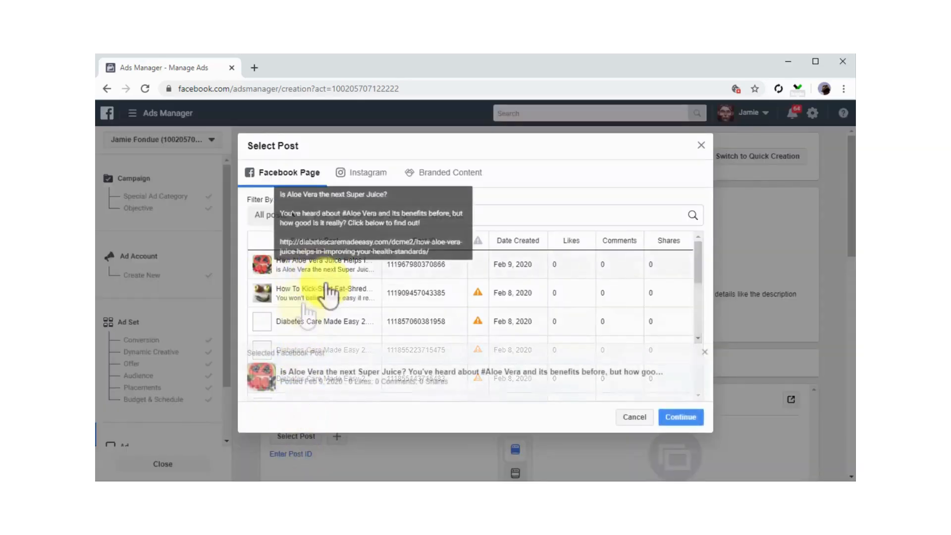
{"action": "left_click", "coordinate": [688, 418]}
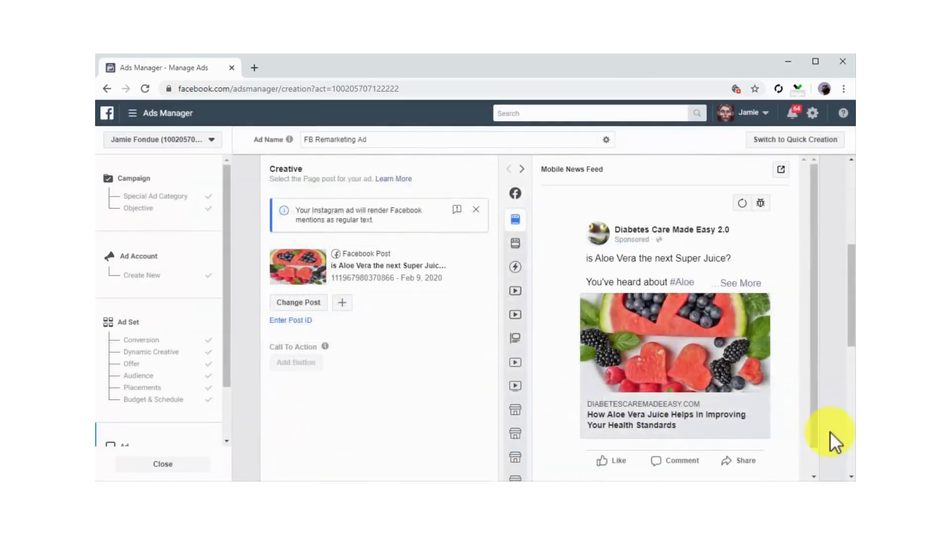
Open the pre-confirmation review of the campaign and check its ad set targeting, placements, budget and ad name
{"action": "scroll", "coordinate": [830, 433], "scroll_direction": "down", "scroll_amount": 10}
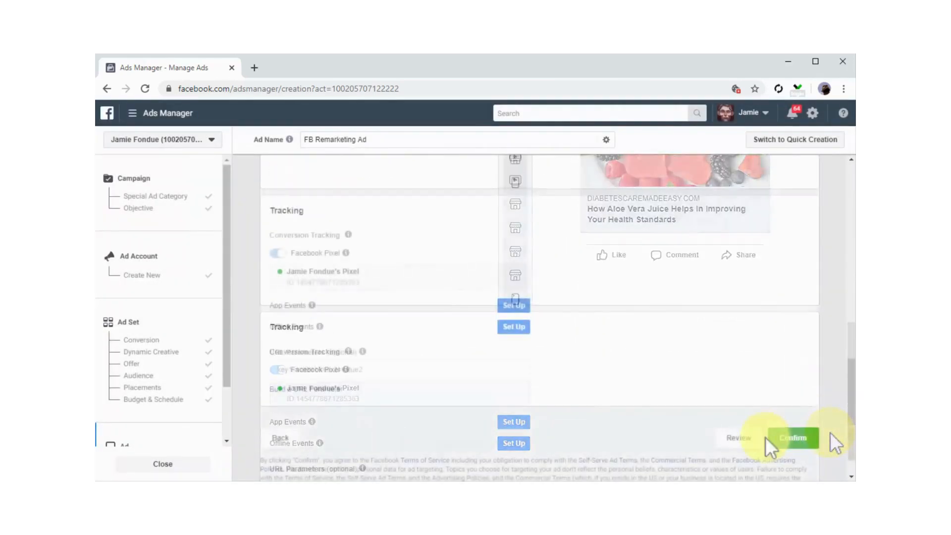
{"action": "left_click", "coordinate": [757, 439]}
{"action": "scroll", "coordinate": [599, 257], "scroll_direction": "down", "scroll_amount": 1}
{"action": "scroll", "coordinate": [599, 258], "scroll_direction": "down", "scroll_amount": 1}
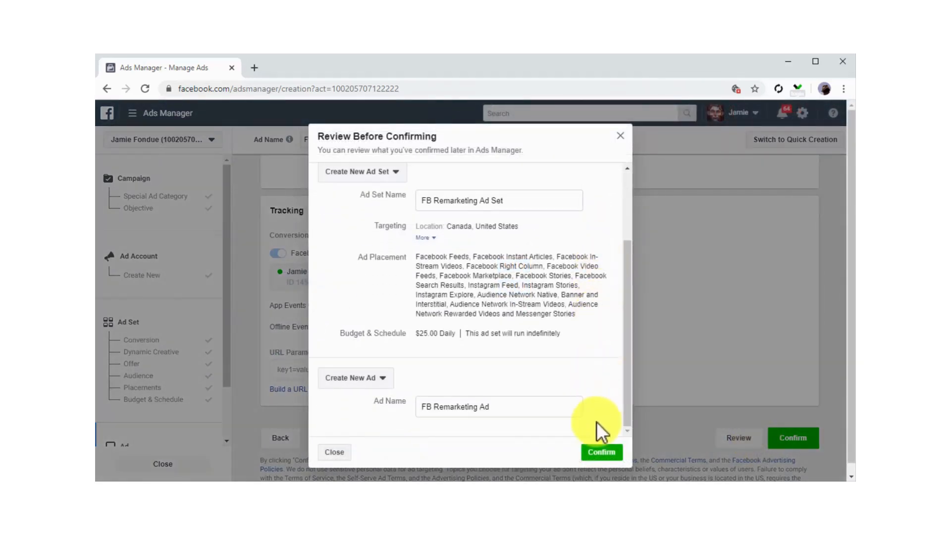